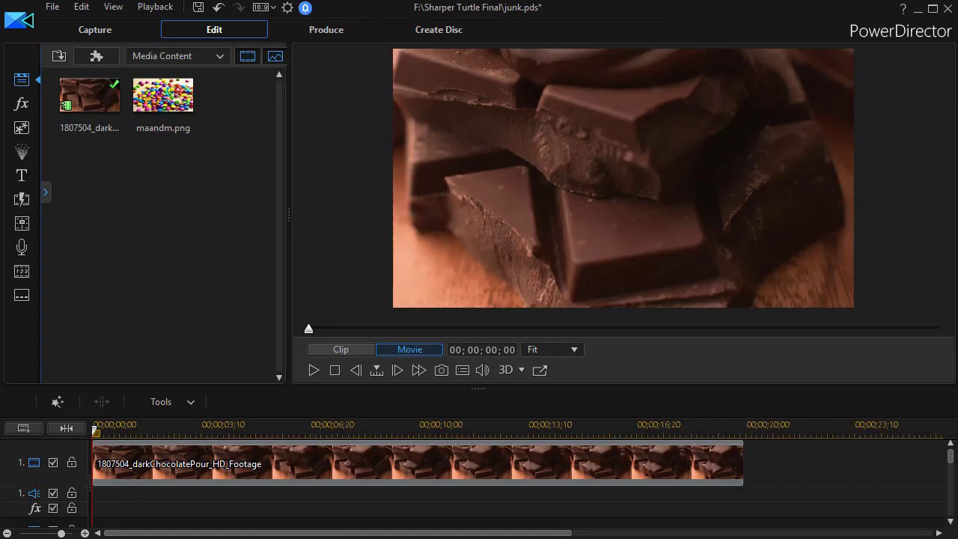
- Add maandm.png to video track 2, extend it to 00;00;19;29, and shrink it to a small inset
{"action": "left_click_drag", "start_coordinate": [321, 432], "coordinate": [374, 435]}
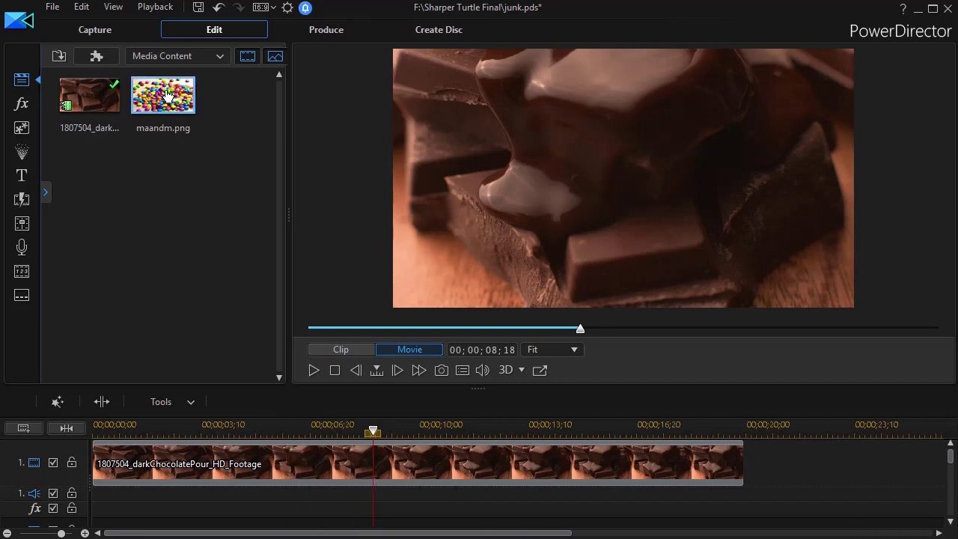
{"action": "left_click_drag", "start_coordinate": [166, 95], "coordinate": [119, 449]}
{"action": "left_click_drag", "start_coordinate": [119, 503], "coordinate": [89, 490]}
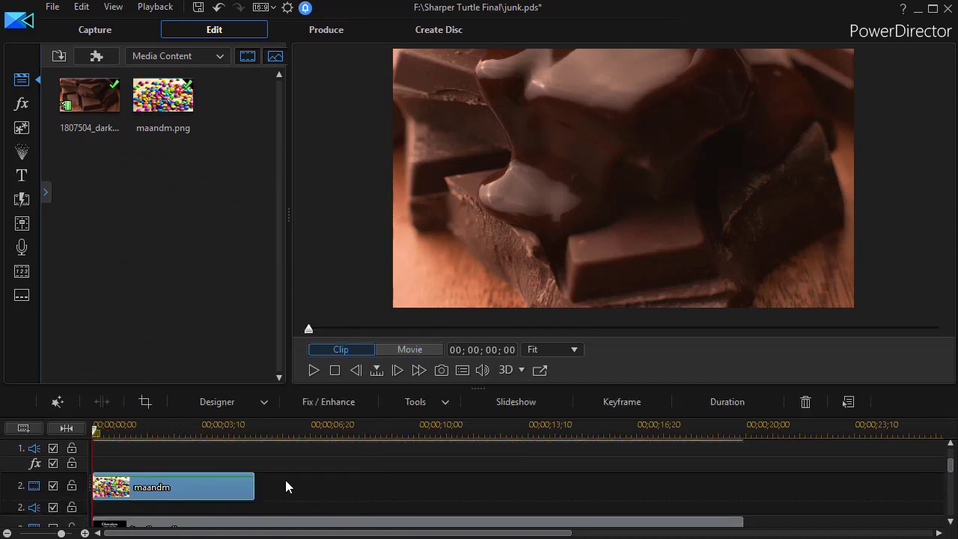
{"action": "left_click_drag", "start_coordinate": [254, 486], "coordinate": [744, 485]}
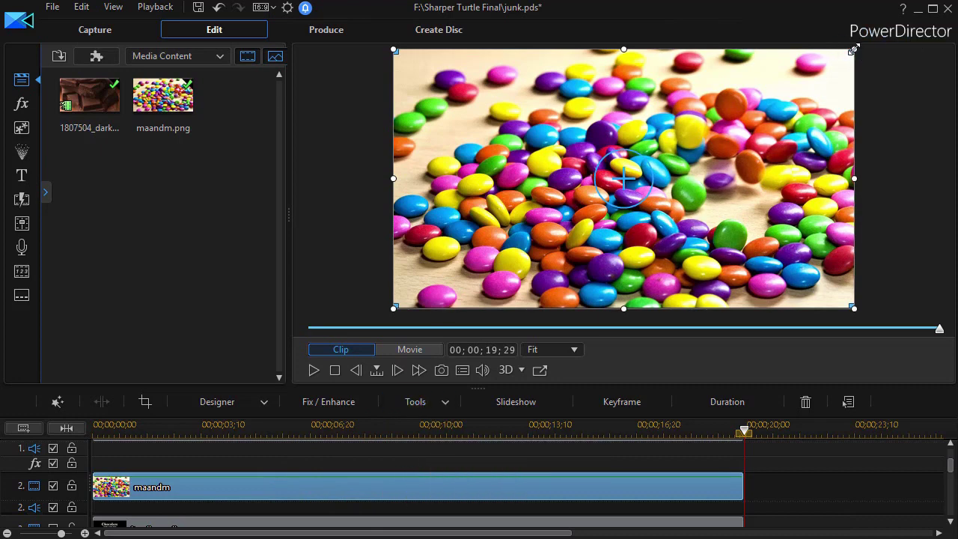
{"action": "left_click_drag", "start_coordinate": [854, 49], "coordinate": [524, 250]}
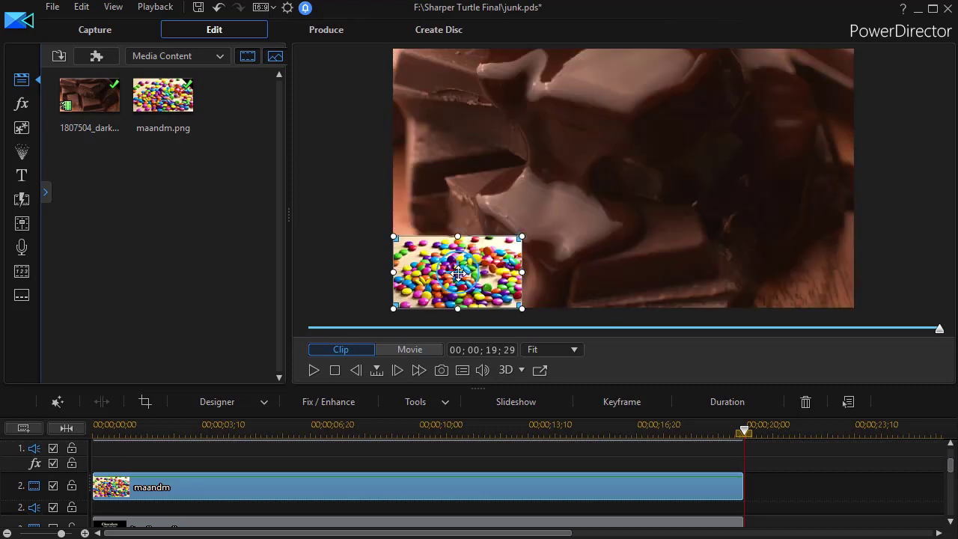
- Turn on the TV Safe Zone guide and place the small candy inset in the lower-right corner
{"action": "left_click_drag", "start_coordinate": [458, 274], "coordinate": [752, 243]}
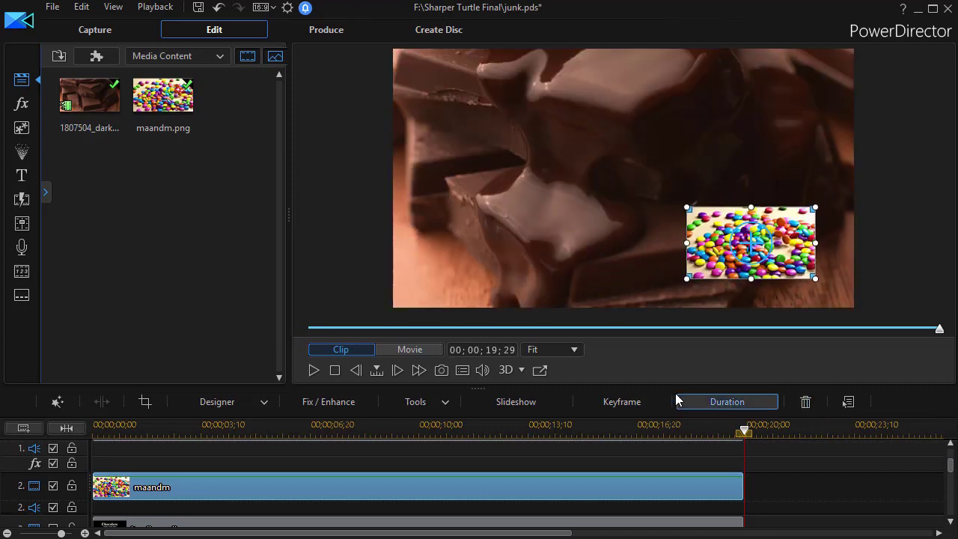
{"action": "right_click", "coordinate": [342, 136]}
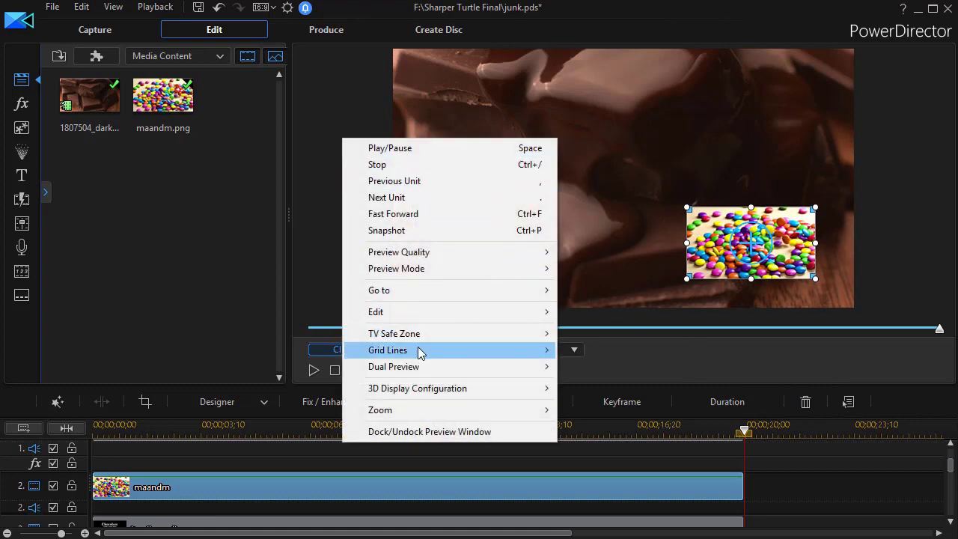
{"action": "mouse_move", "coordinate": [417, 343]}
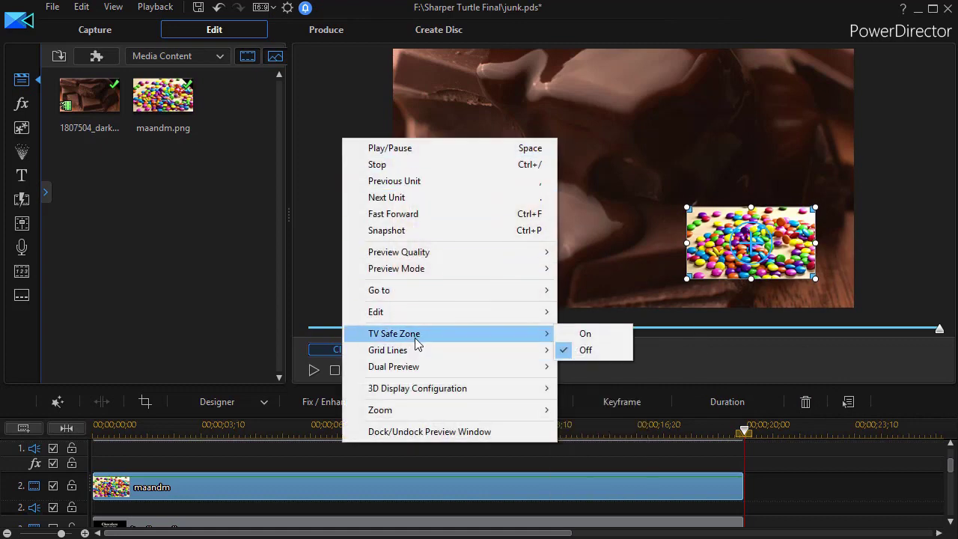
{"action": "left_click", "coordinate": [601, 335]}
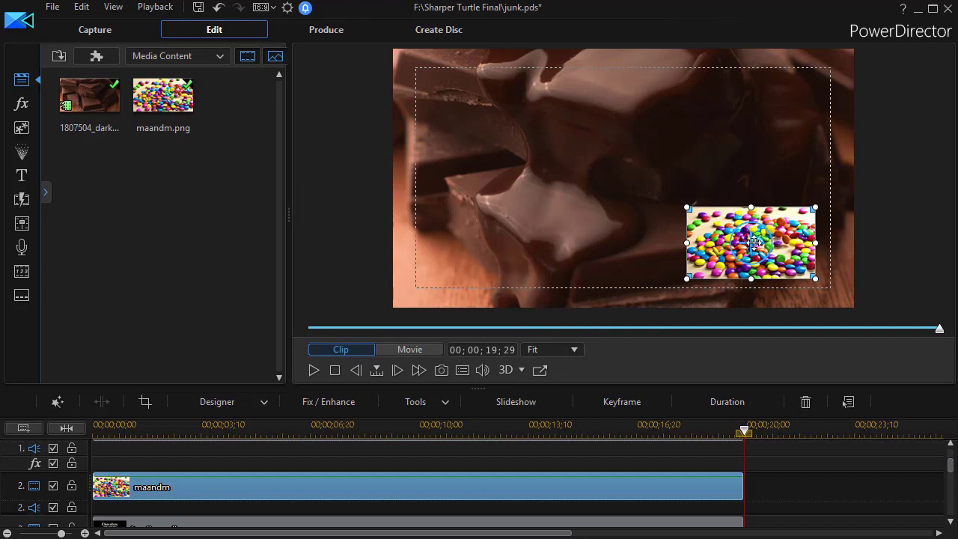
{"action": "left_click_drag", "start_coordinate": [754, 242], "coordinate": [768, 249]}
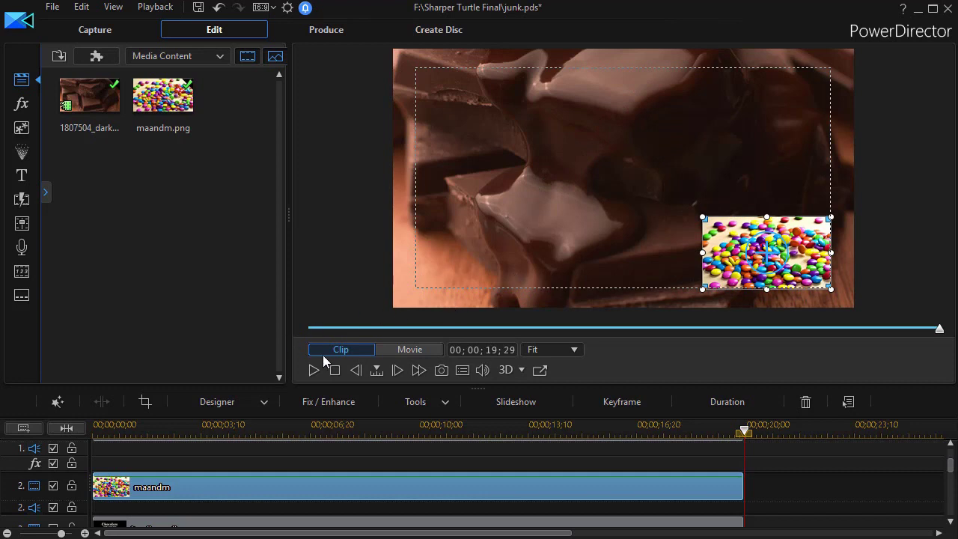
{"action": "left_click", "coordinate": [58, 403]}
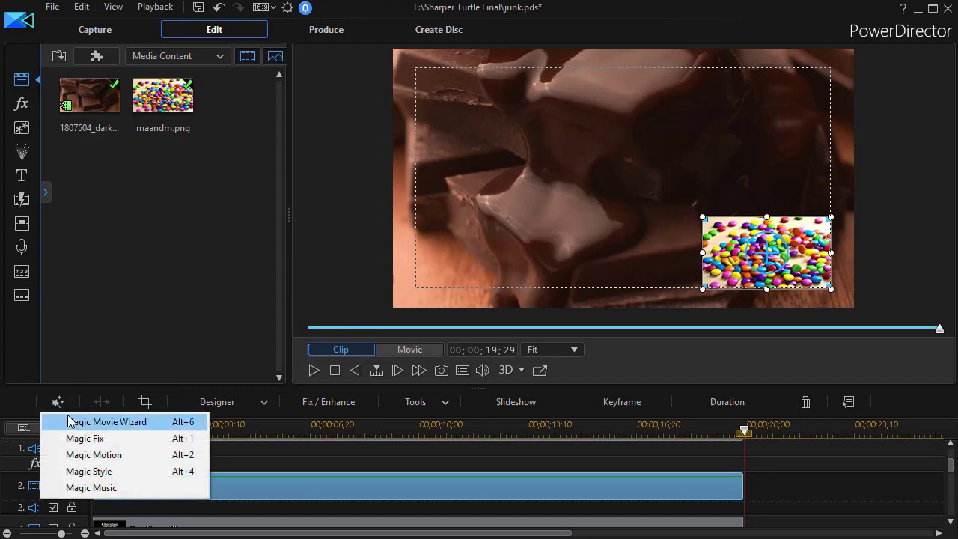
- Bring up the Magic Motion styles for maandm.png and widen the panel to see more styles
{"action": "left_click", "coordinate": [79, 456]}
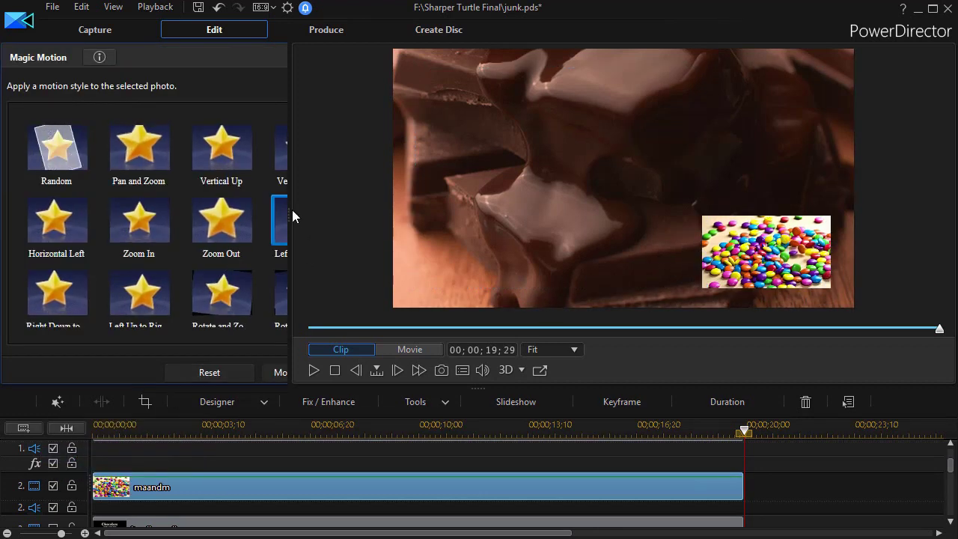
{"action": "left_click_drag", "start_coordinate": [287, 212], "coordinate": [547, 244]}
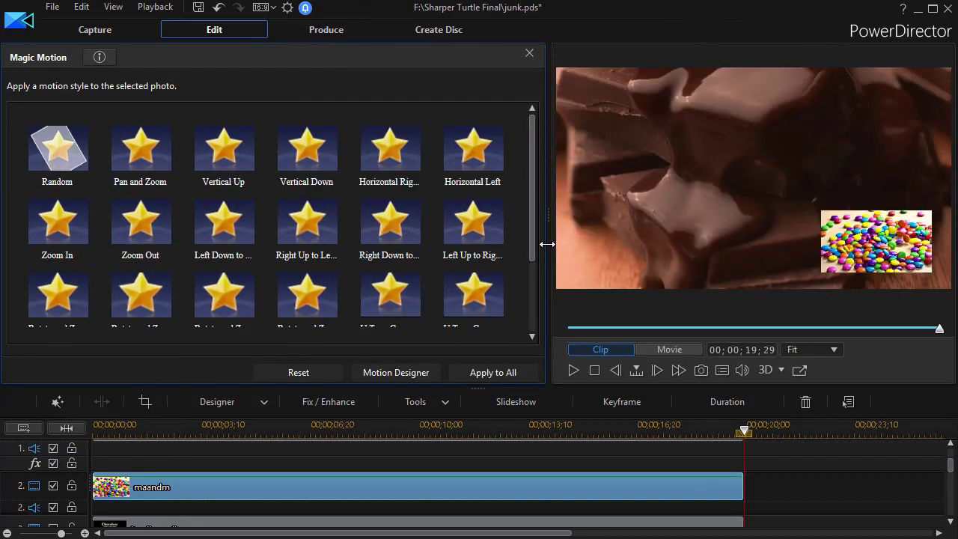
- Apply Horizontal Right motion to the candy image and play the whole movie from the start
{"action": "left_click", "coordinate": [394, 148]}
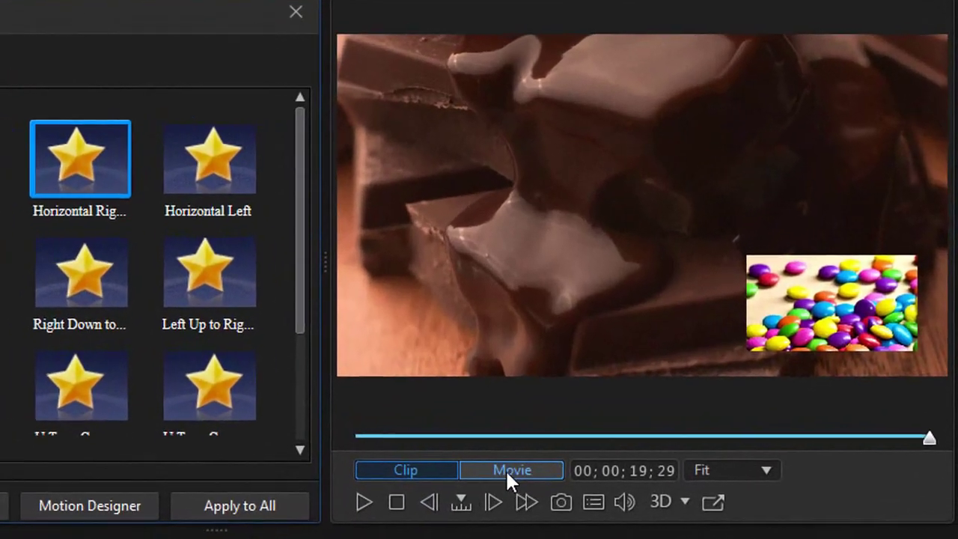
{"action": "left_click", "coordinate": [670, 350]}
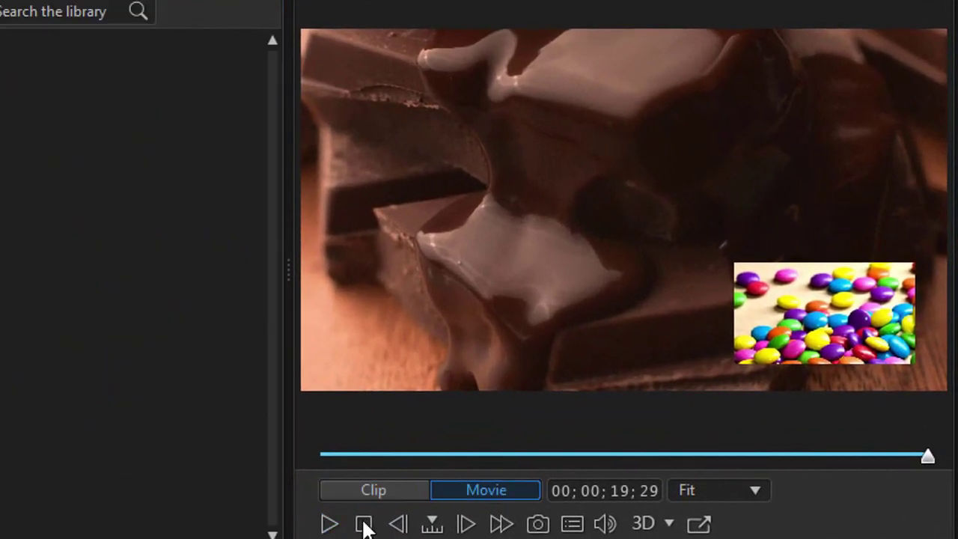
{"action": "left_click", "coordinate": [363, 524]}
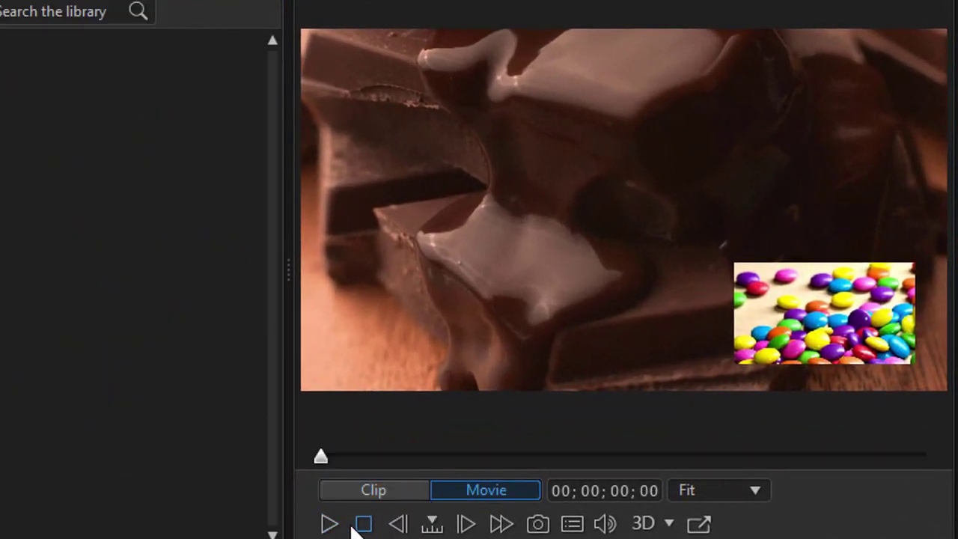
{"action": "left_click", "coordinate": [330, 524]}
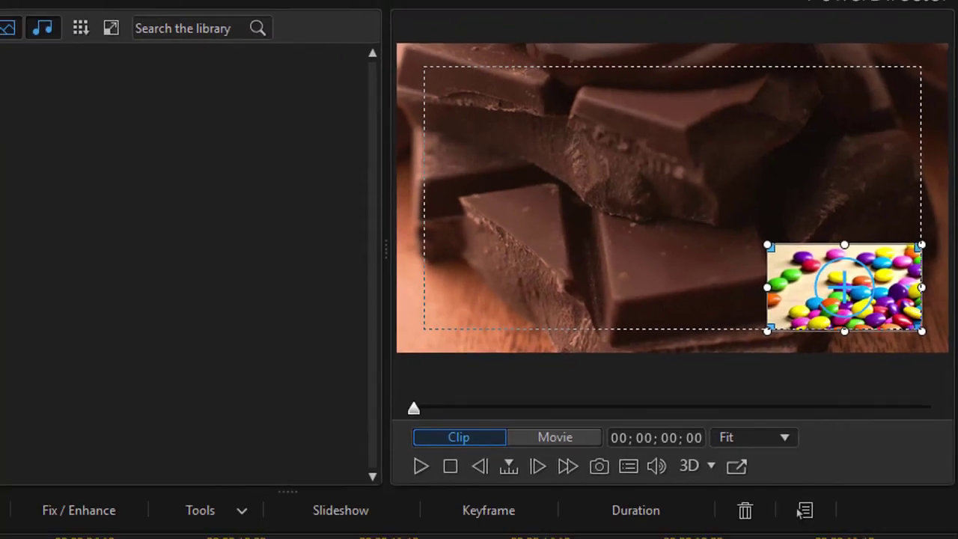
- Clear the Horizontal Right motion, then try Right Up to Left and a Rotate and Zoom style
{"action": "left_click", "coordinate": [58, 402]}
{"action": "left_click", "coordinate": [74, 454]}
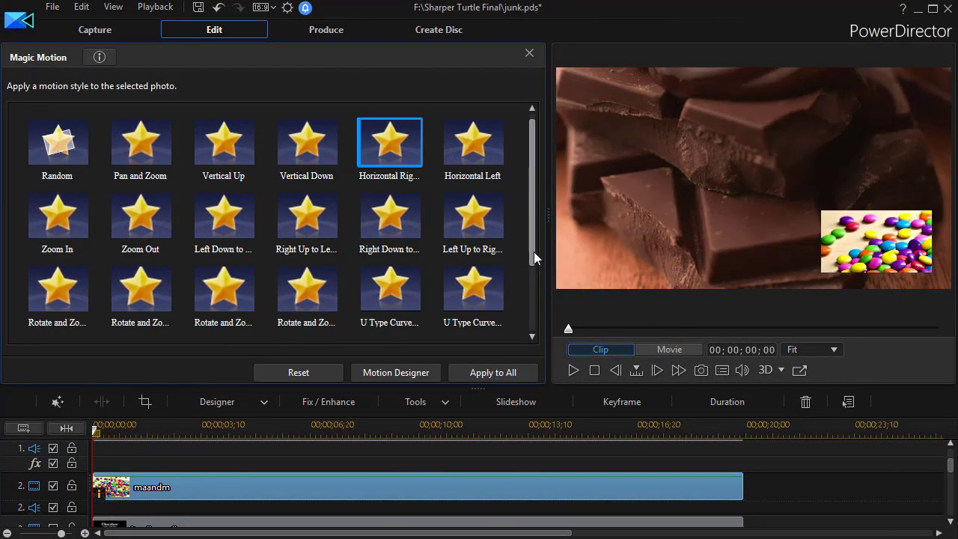
{"action": "left_click", "coordinate": [299, 373]}
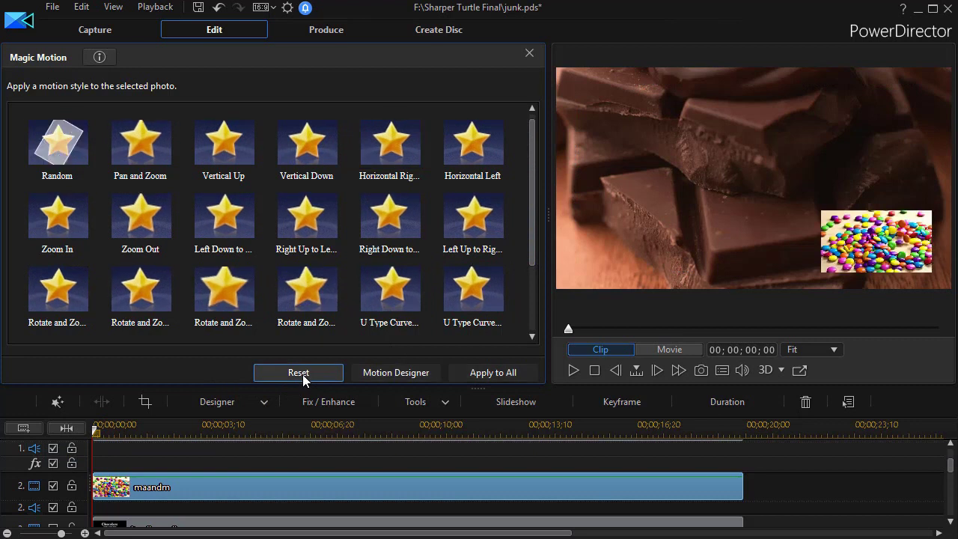
{"action": "left_click", "coordinate": [307, 217]}
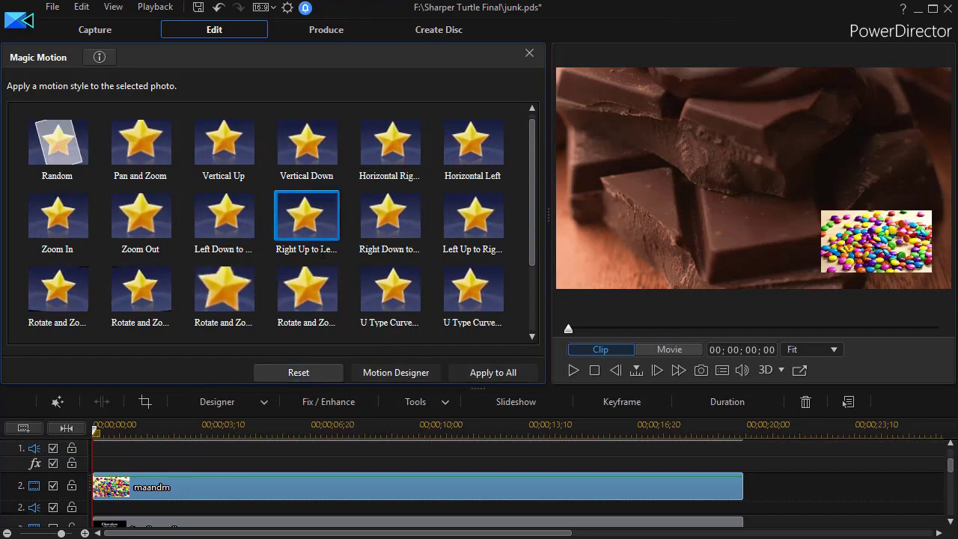
{"action": "left_click", "coordinate": [141, 290]}
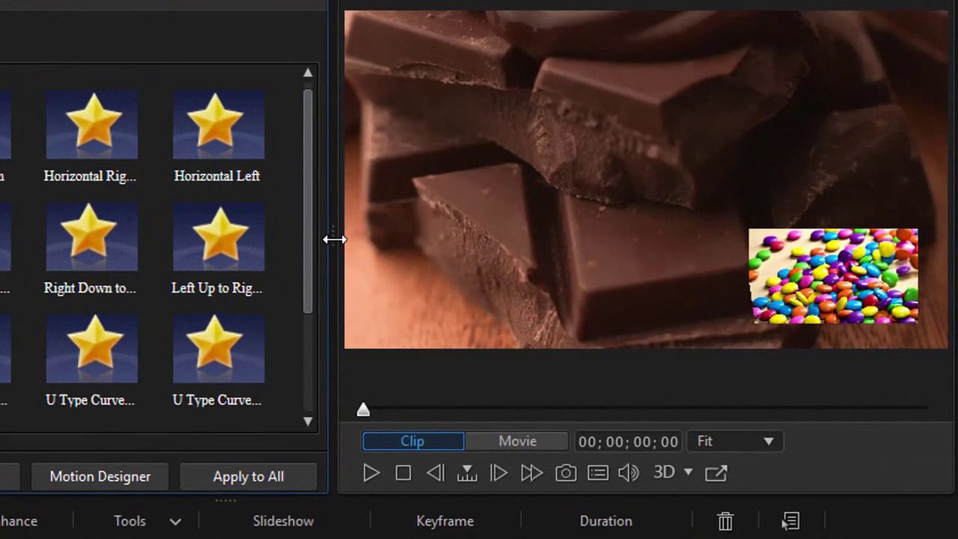
- Enlarge the preview and styles list, then reset the candy photo's motion style
{"action": "left_click_drag", "start_coordinate": [547, 218], "coordinate": [476, 219]}
{"action": "left_click_drag", "start_coordinate": [223, 242], "coordinate": [4, 243]}
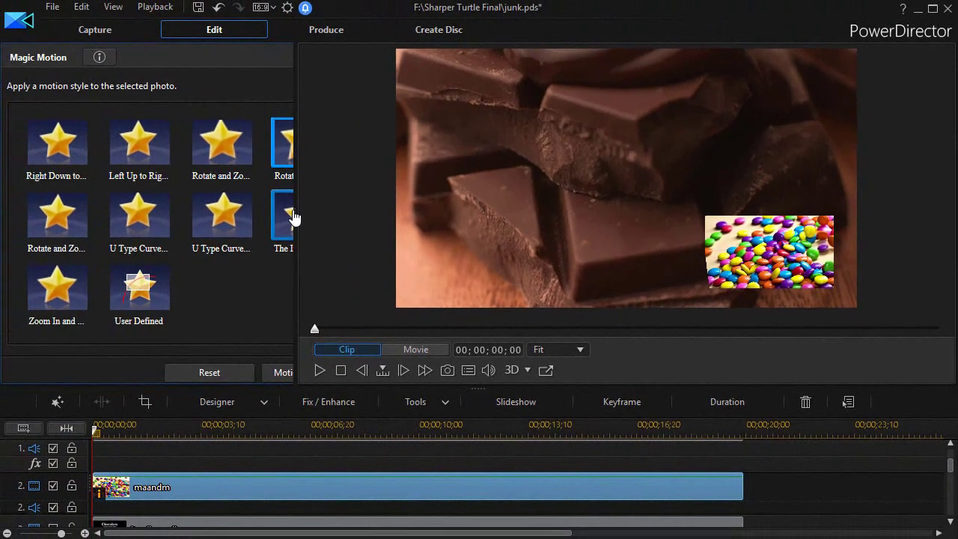
{"action": "left_click_drag", "start_coordinate": [295, 211], "coordinate": [610, 238]}
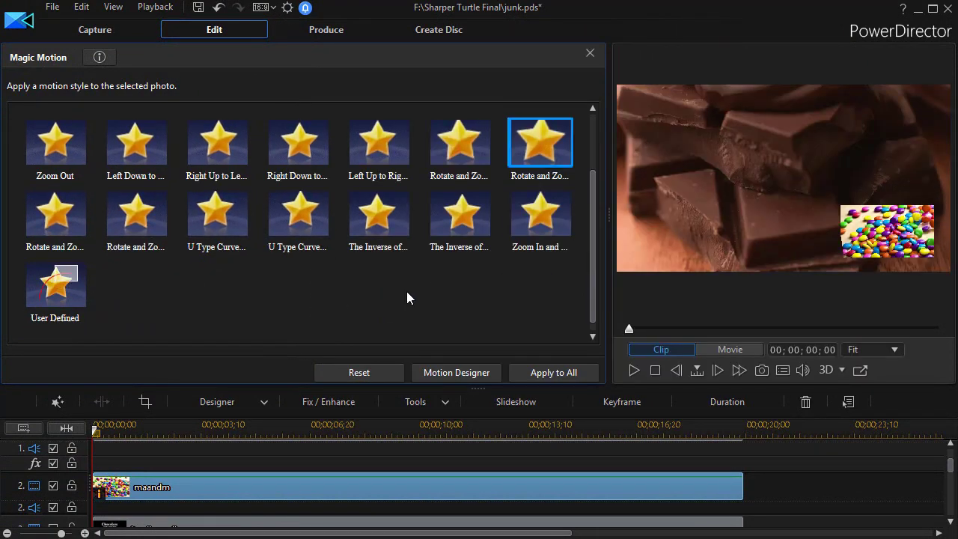
{"action": "left_click", "coordinate": [362, 369]}
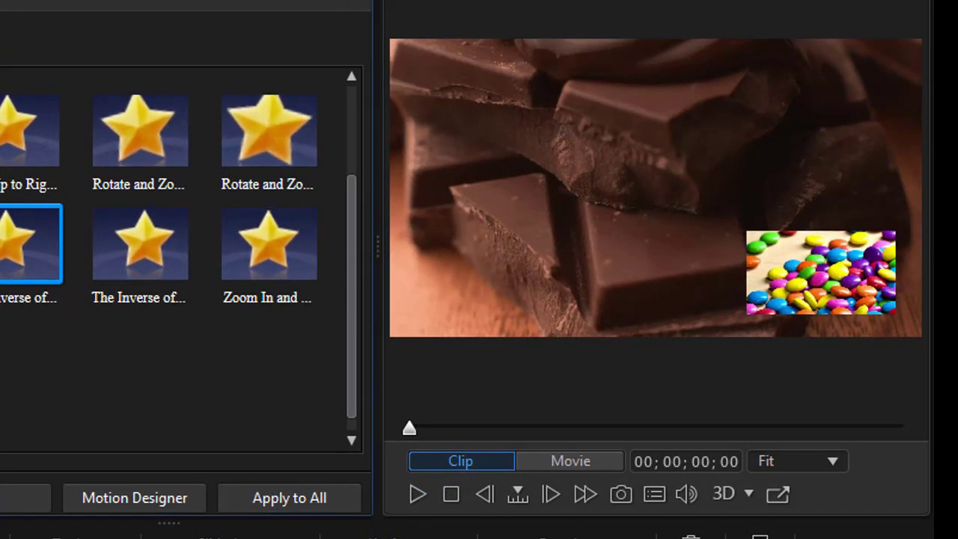
{"action": "left_click_drag", "start_coordinate": [374, 250], "coordinate": [215, 408]}
- Play the whole movie to review the candy motion, then stop back at 00;00;00;00
{"action": "left_click", "coordinate": [74, 462]}
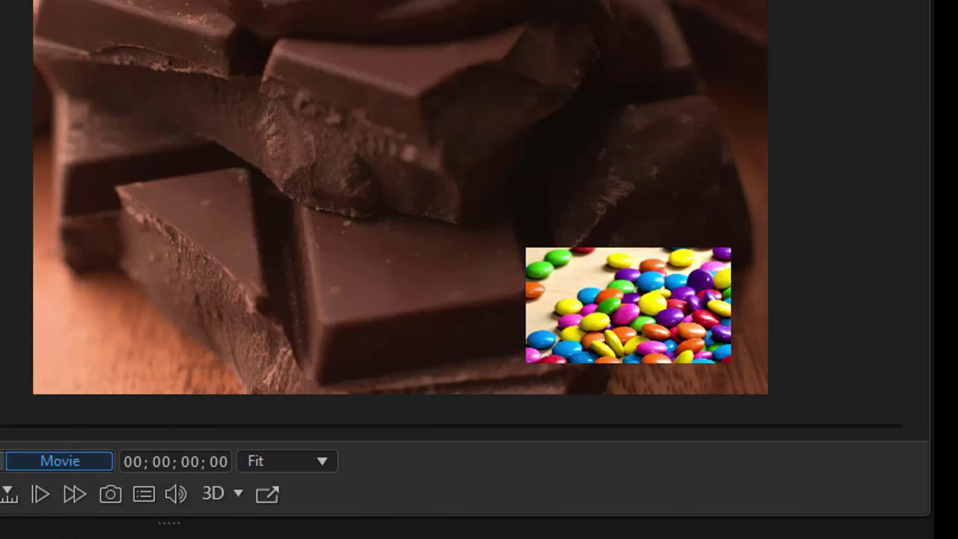
{"action": "key", "text": "space"}
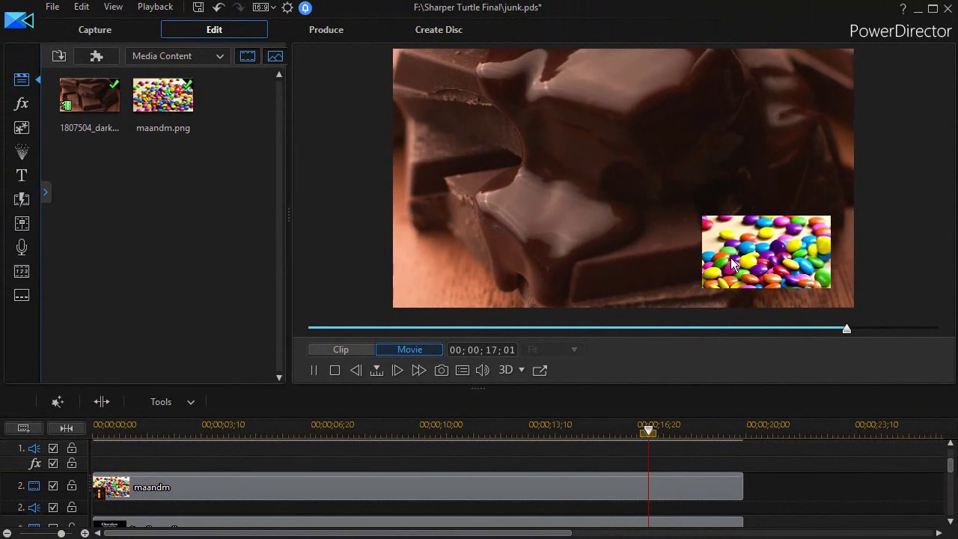
{"action": "left_click", "coordinate": [337, 372]}
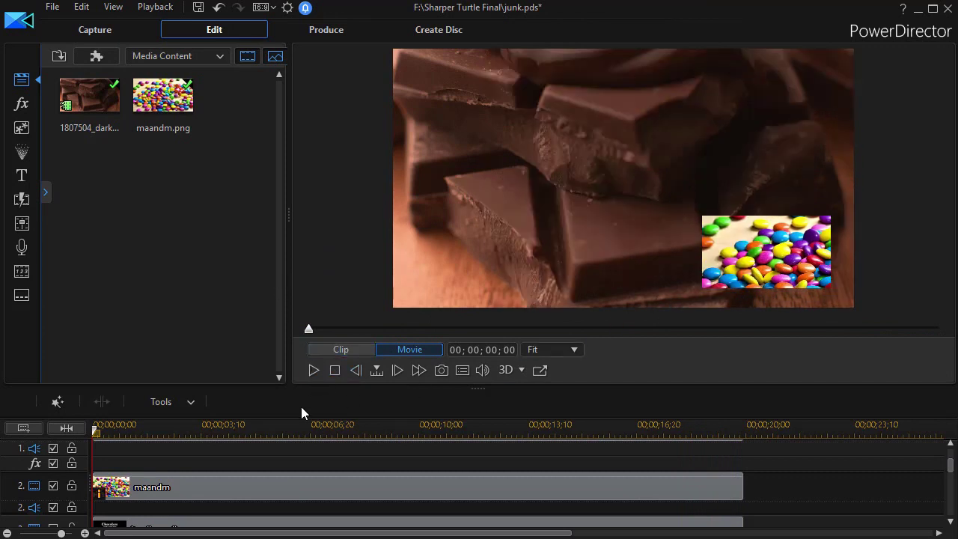
- Open the maandm clip from track 2 in the PiP Designer
{"action": "left_click", "coordinate": [267, 484]}
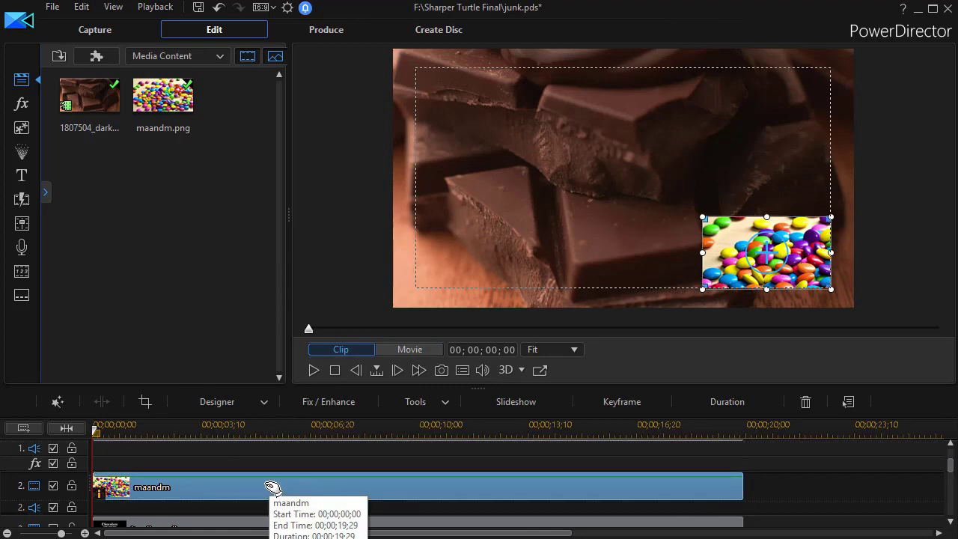
{"action": "double_click", "coordinate": [273, 488]}
{"action": "left_click_drag", "start_coordinate": [227, 188], "coordinate": [196, 459]}
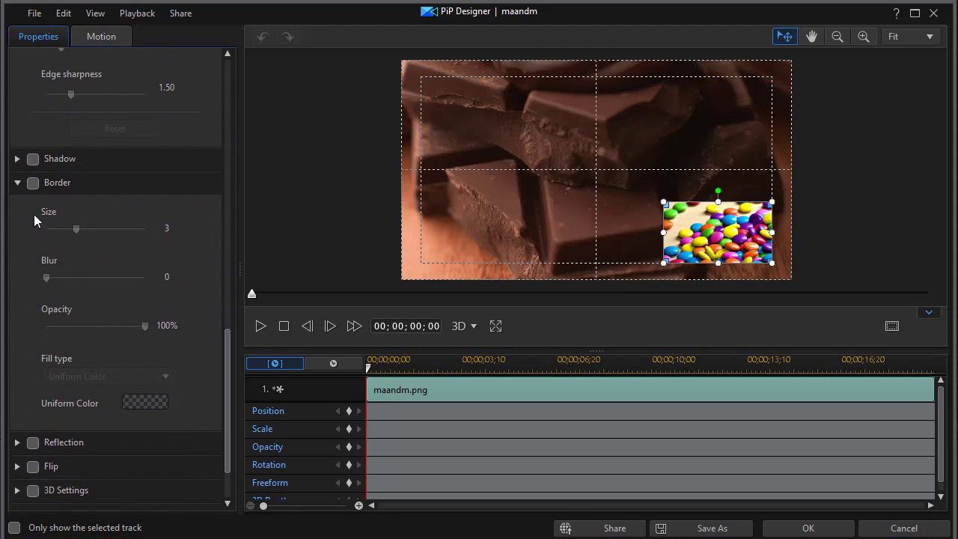
- Give the candy image a border with a 2 Color Gradient fill, starting from orange
{"action": "left_click", "coordinate": [33, 184]}
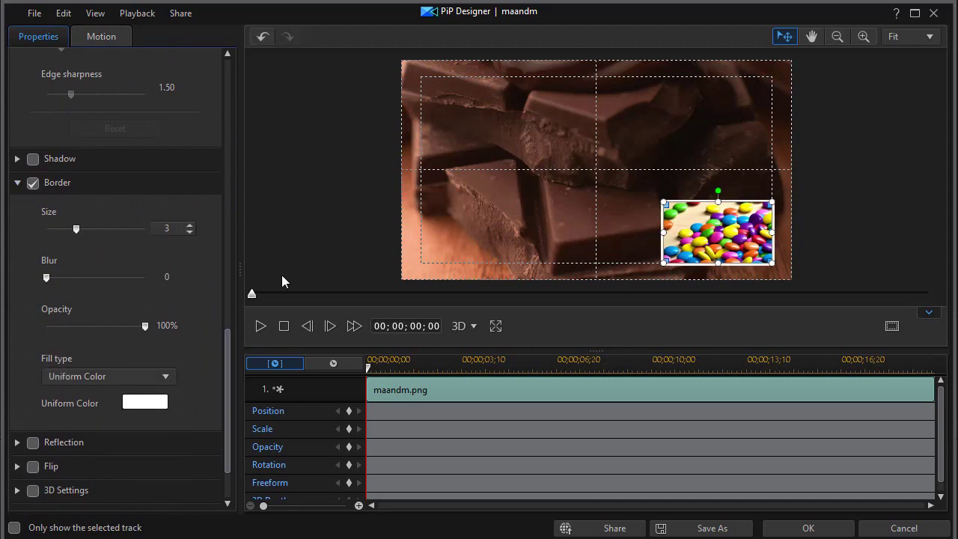
{"action": "left_click", "coordinate": [169, 378]}
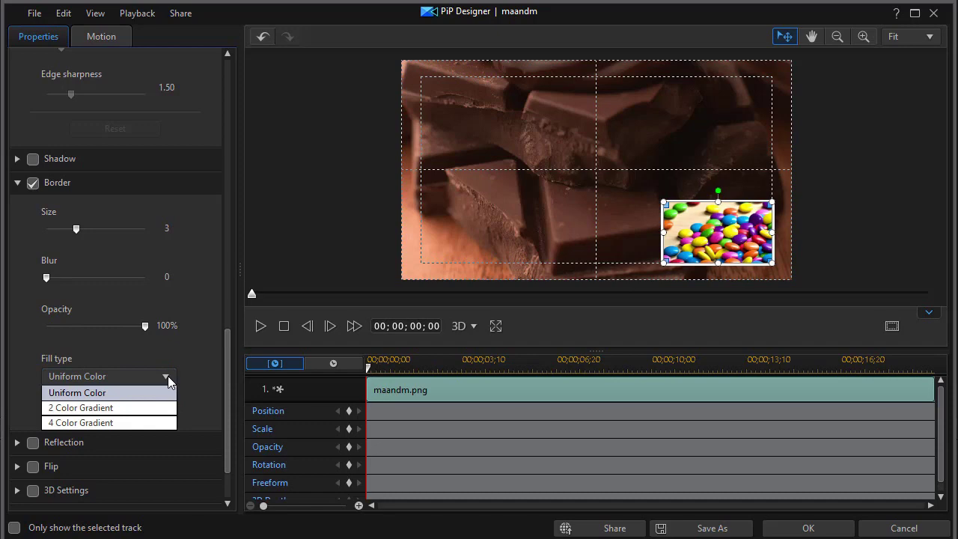
{"action": "left_click", "coordinate": [147, 409]}
{"action": "left_click", "coordinate": [187, 424]}
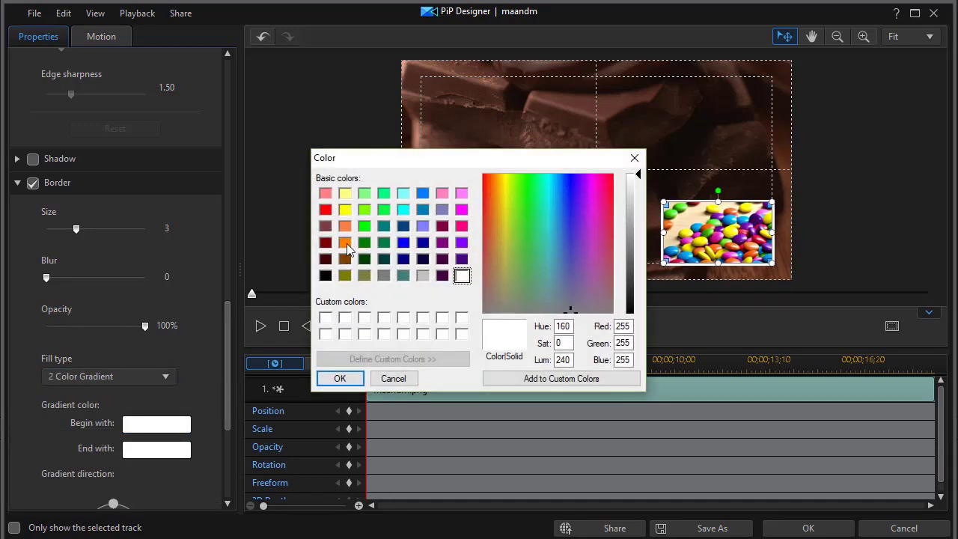
{"action": "left_click", "coordinate": [346, 244]}
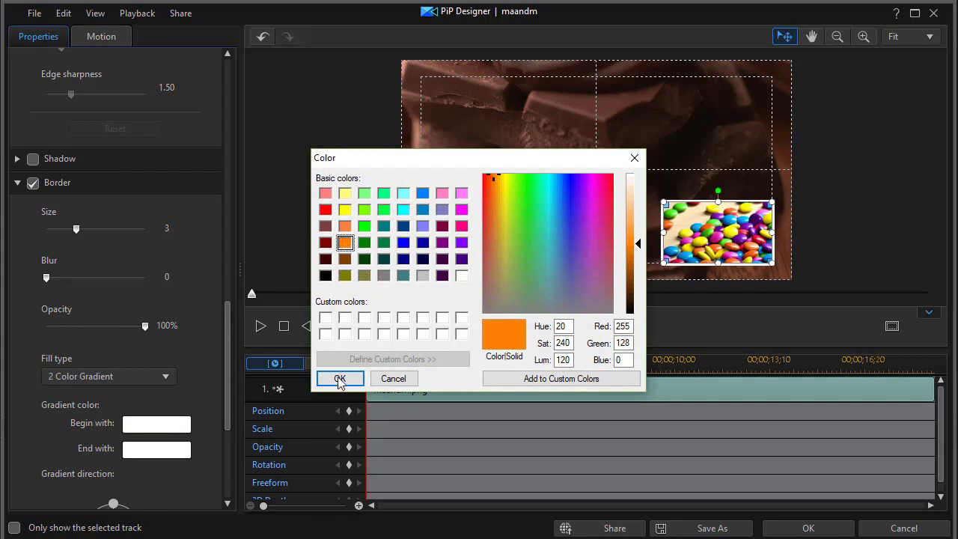
- Make the border gradient run from orange to dark brown, darkening orange to Lum 53
{"action": "left_click", "coordinate": [340, 379]}
{"action": "left_click", "coordinate": [156, 449]}
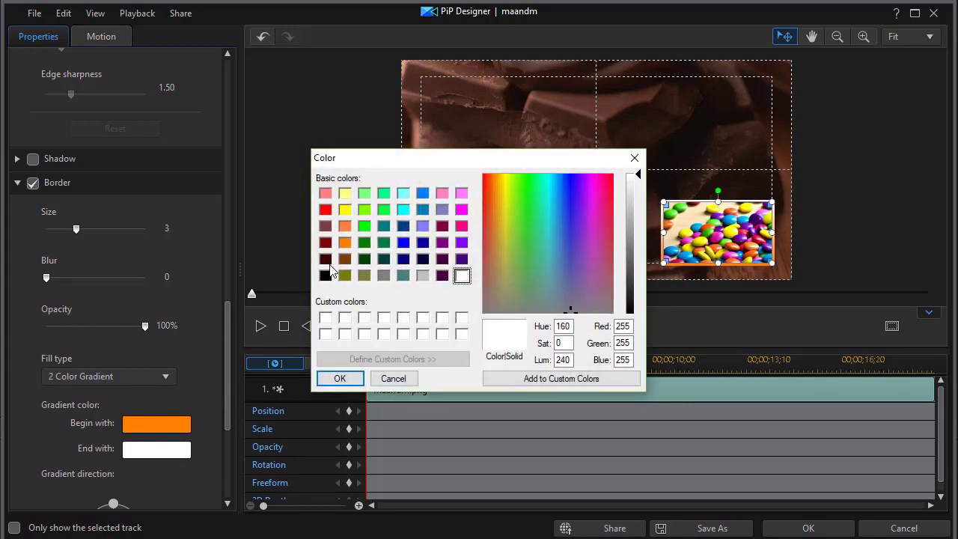
{"action": "left_click", "coordinate": [346, 244]}
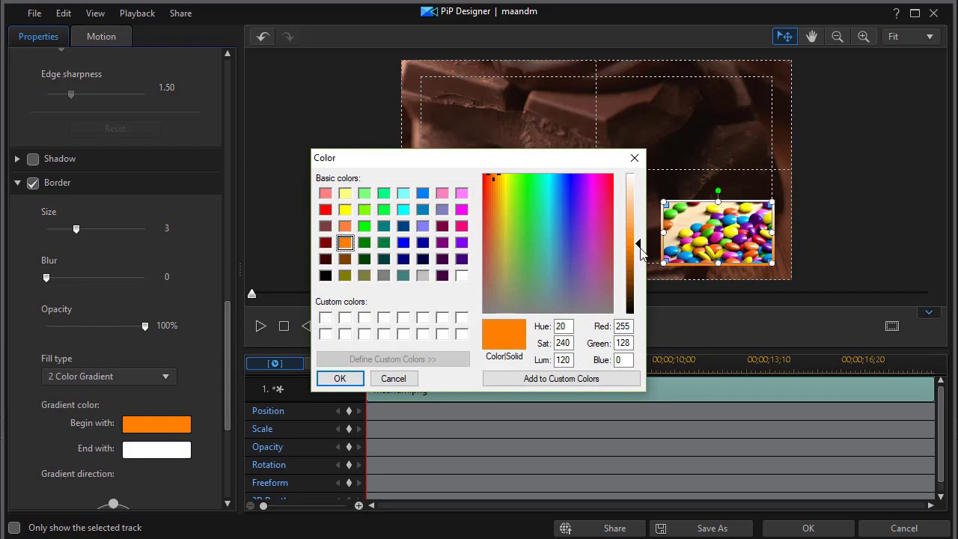
{"action": "left_click_drag", "start_coordinate": [639, 248], "coordinate": [638, 290]}
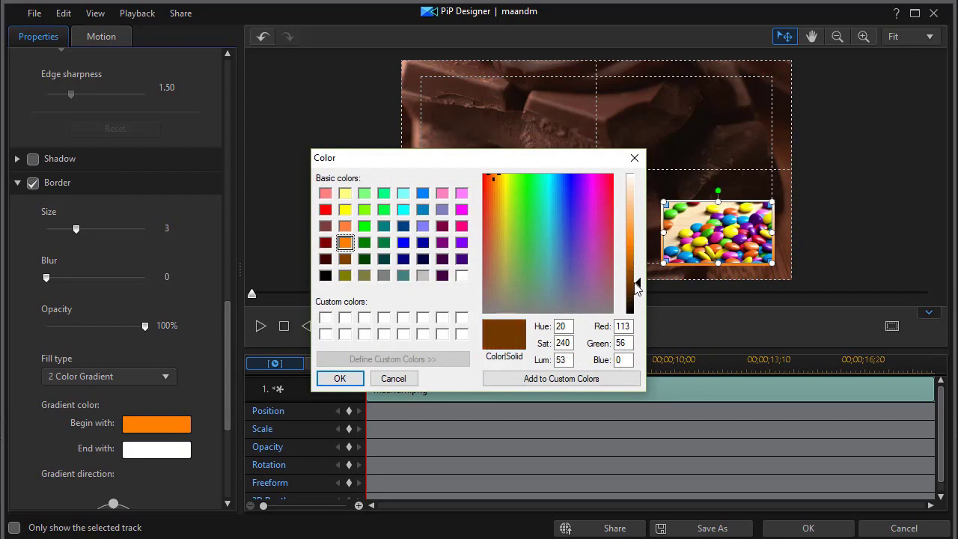
{"action": "left_click", "coordinate": [348, 383]}
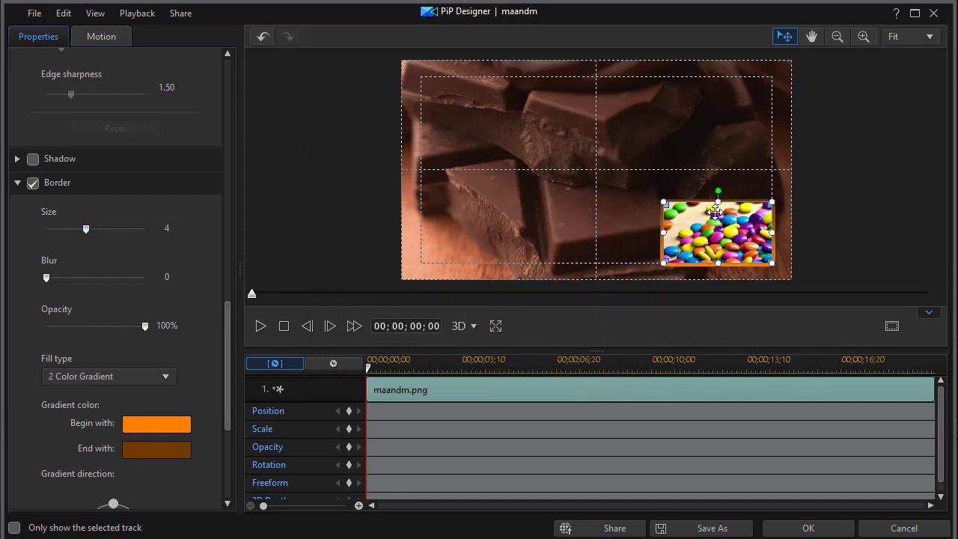
- Nudge the bordered candy image slightly up-left and apply the PiP Designer changes
{"action": "mouse_move", "coordinate": [704, 222]}
{"action": "left_mouse_down"}
{"action": "mouse_move", "coordinate": [697, 238]}
{"action": "mouse_move", "coordinate": [704, 231]}
{"action": "left_mouse_up"}
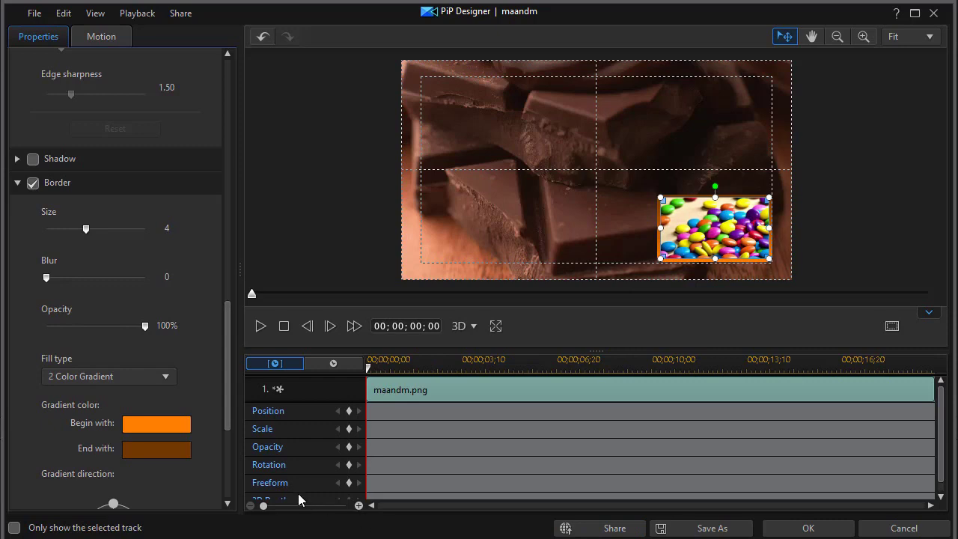
{"action": "left_click", "coordinate": [826, 533]}
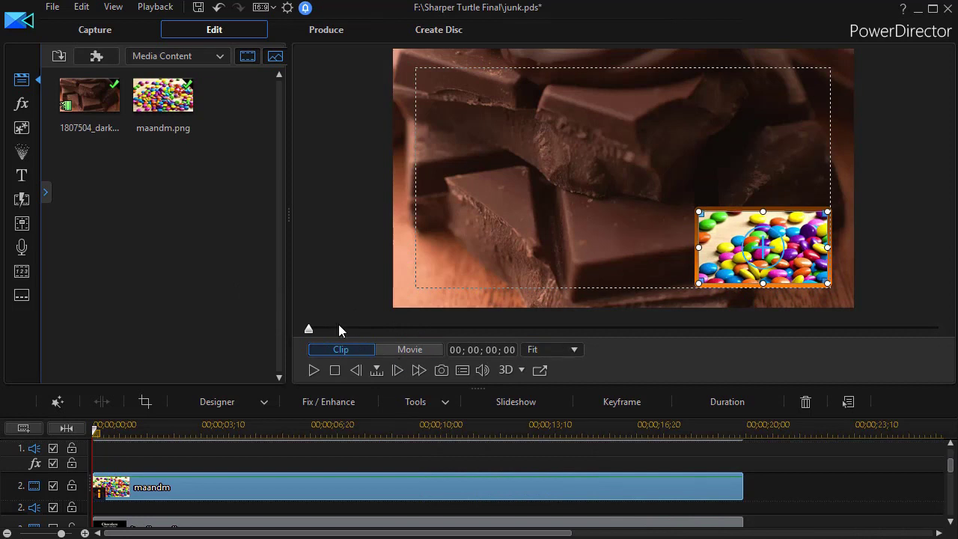
- Play the whole movie to review the candy inset's orange-to-brown gradient border
{"action": "left_click", "coordinate": [424, 352]}
{"action": "left_click", "coordinate": [314, 370]}
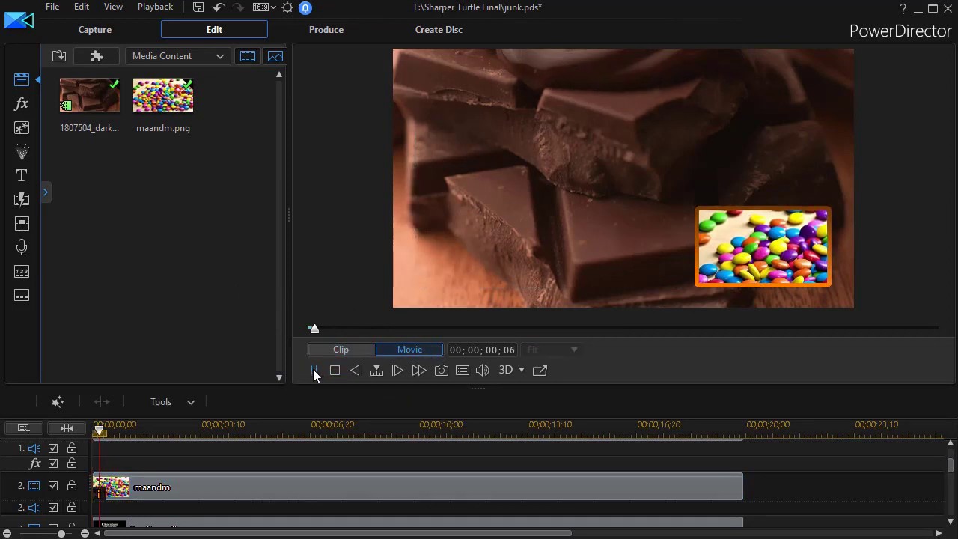